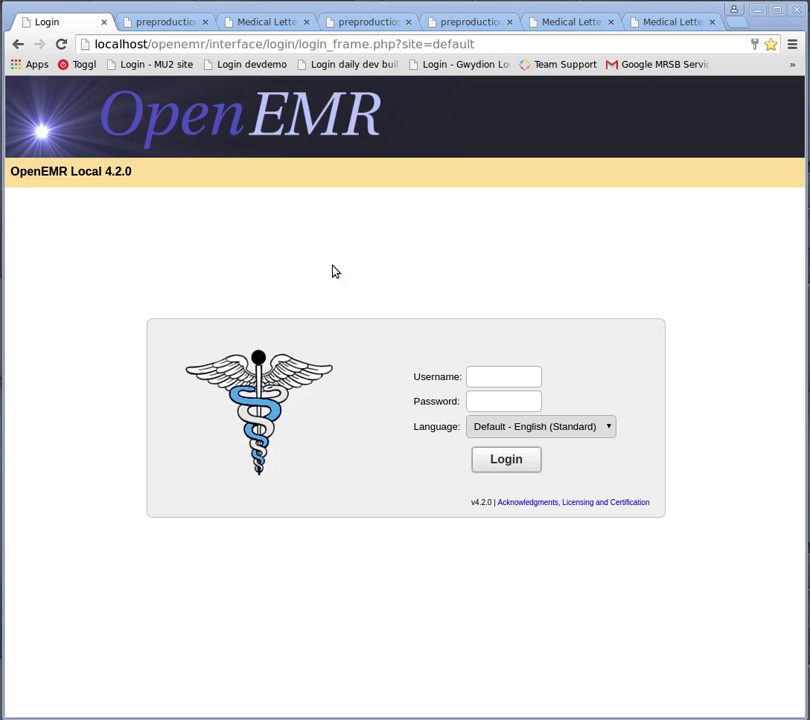
Log in with the saved nurse account, using its stored username and password
{"action": "left_click", "coordinate": [499, 378]}
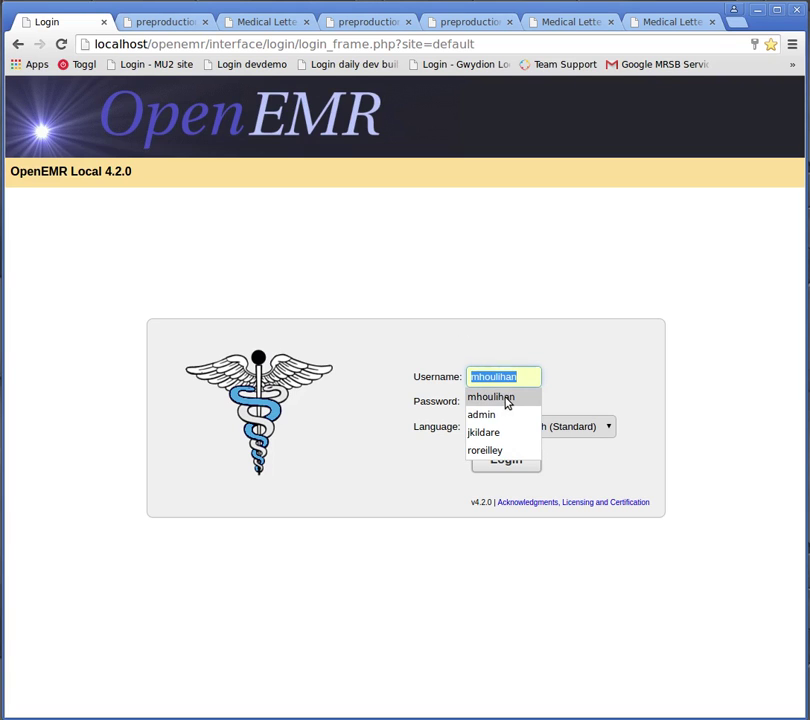
{"action": "left_click", "coordinate": [507, 398]}
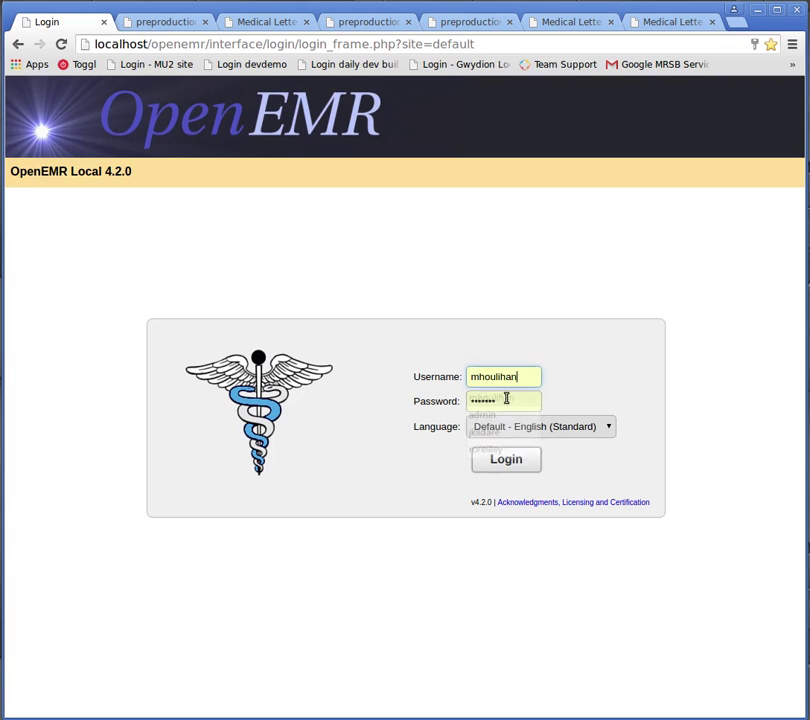
{"action": "left_click", "coordinate": [512, 473]}
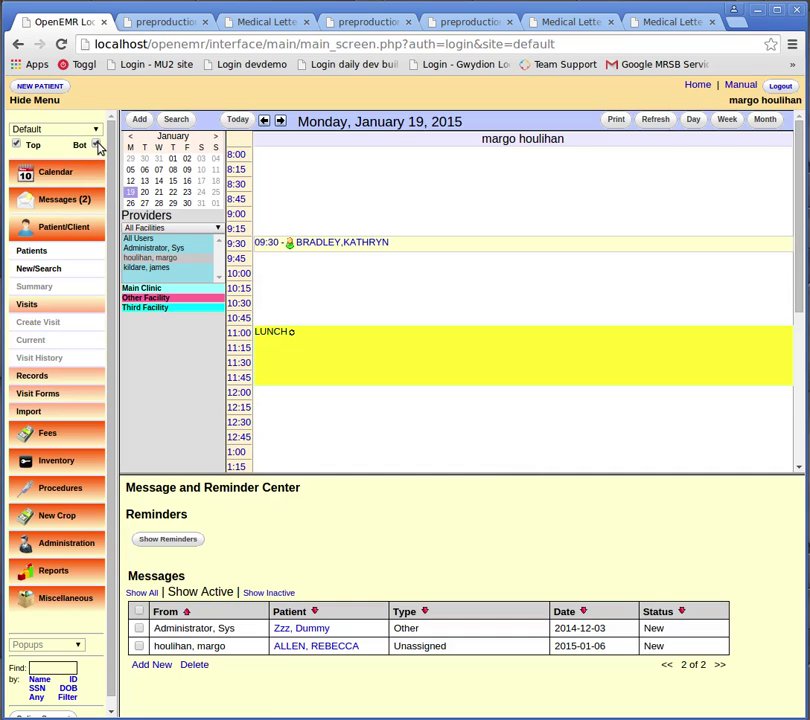
Hide the bottom frame and open the record of the first patient in the patient list
{"action": "left_click", "coordinate": [96, 146]}
{"action": "left_click", "coordinate": [96, 146]}
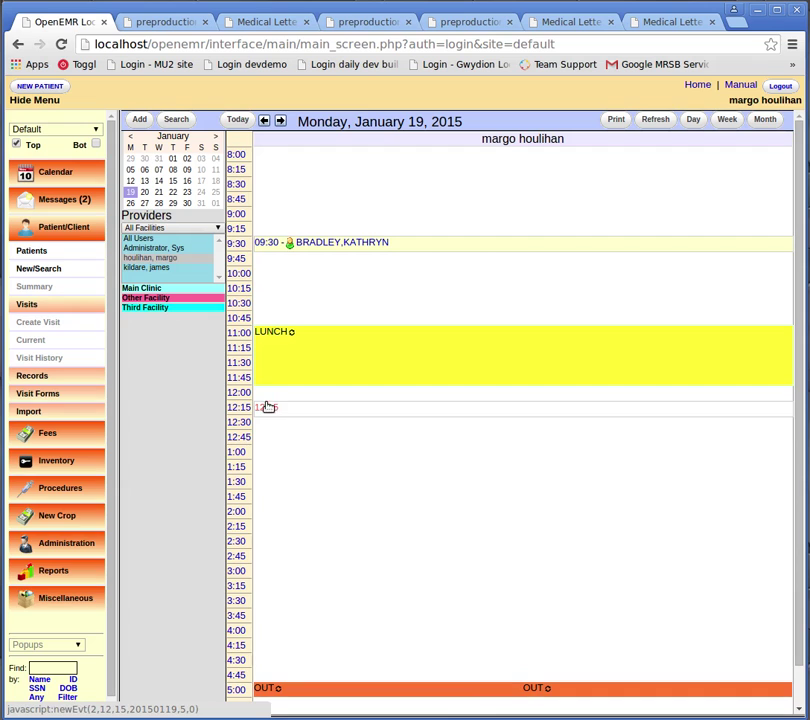
{"action": "left_click", "coordinate": [40, 256]}
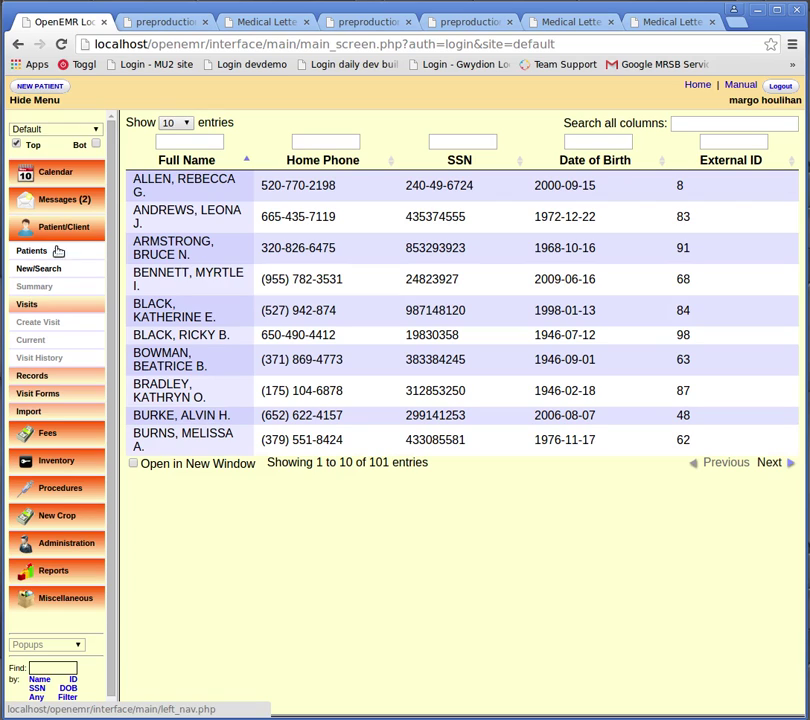
{"action": "left_click", "coordinate": [183, 180]}
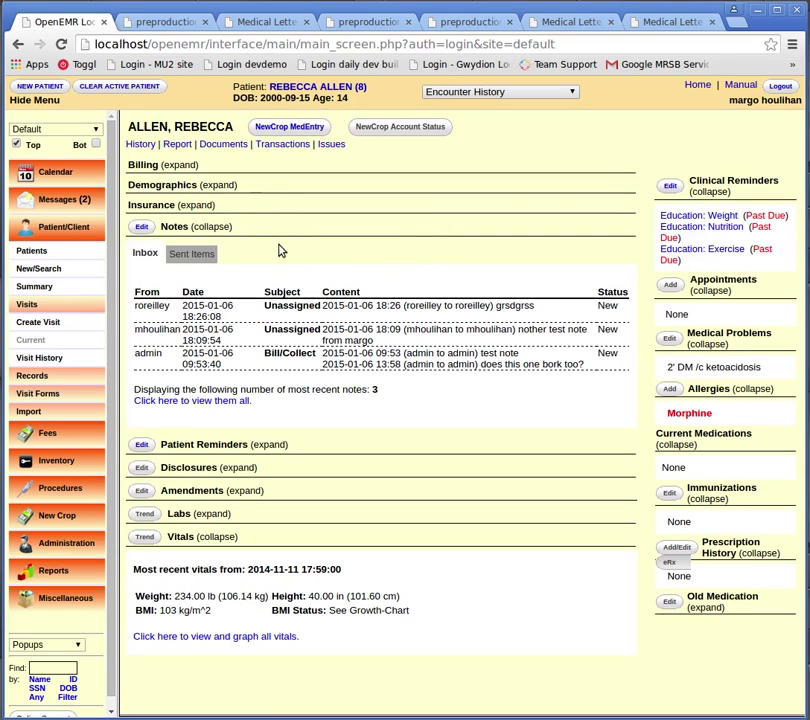
On the patient's NewCrop Compose Rx page, search the allergies for "morph" and select morphine
{"action": "left_click", "coordinate": [289, 129]}
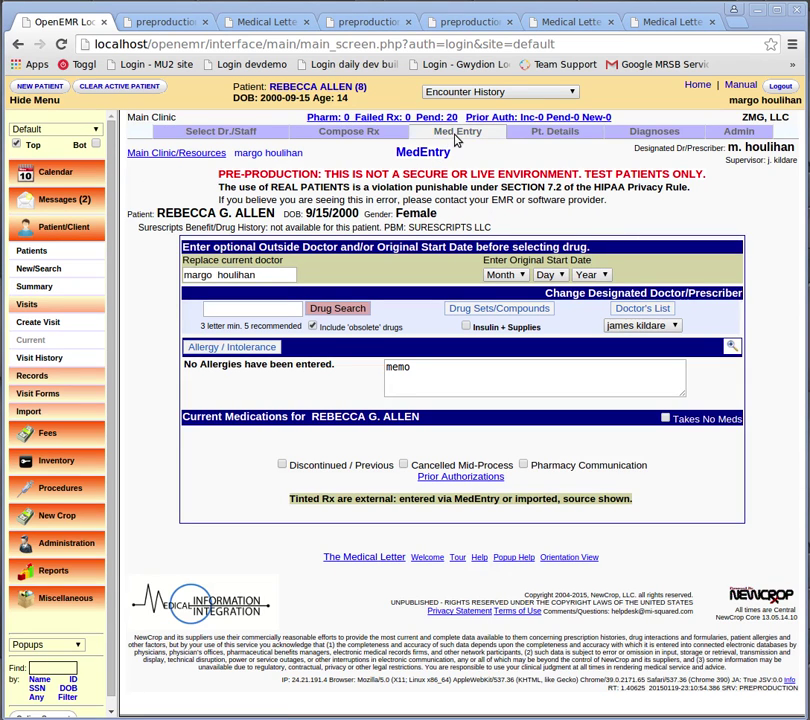
{"action": "left_click", "coordinate": [378, 135]}
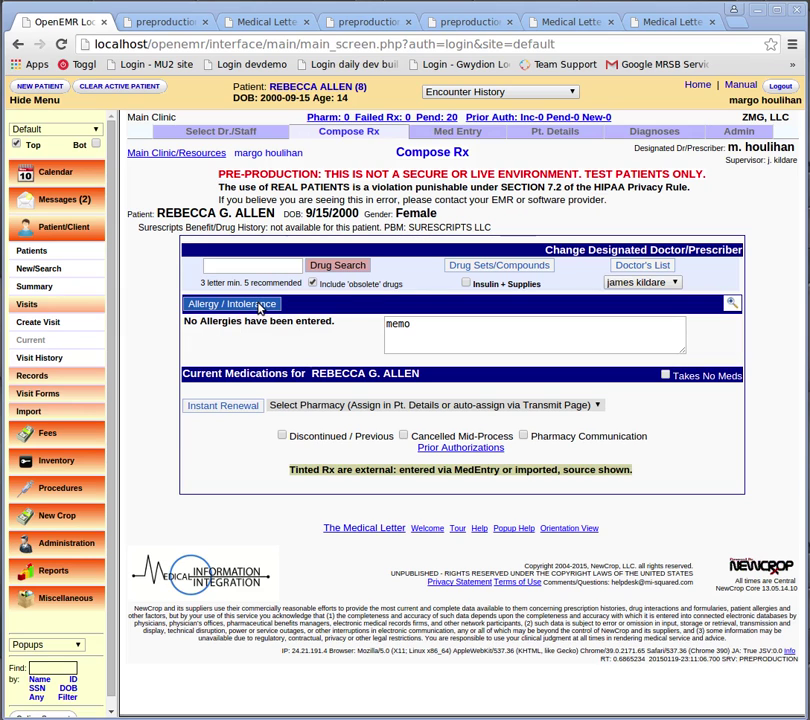
{"action": "left_click", "coordinate": [258, 305]}
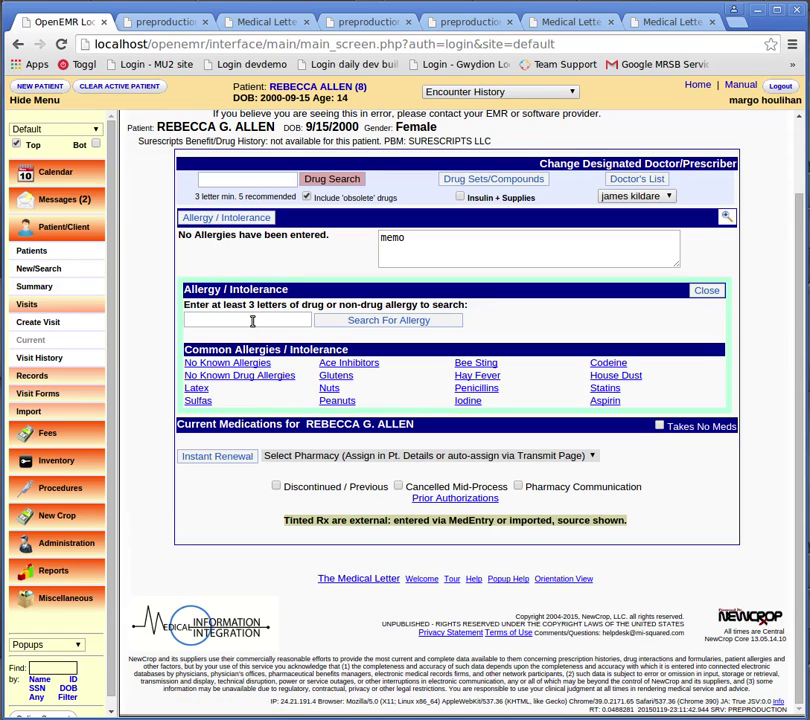
{"action": "left_click", "coordinate": [252, 321]}
{"action": "type", "text": "morph"}
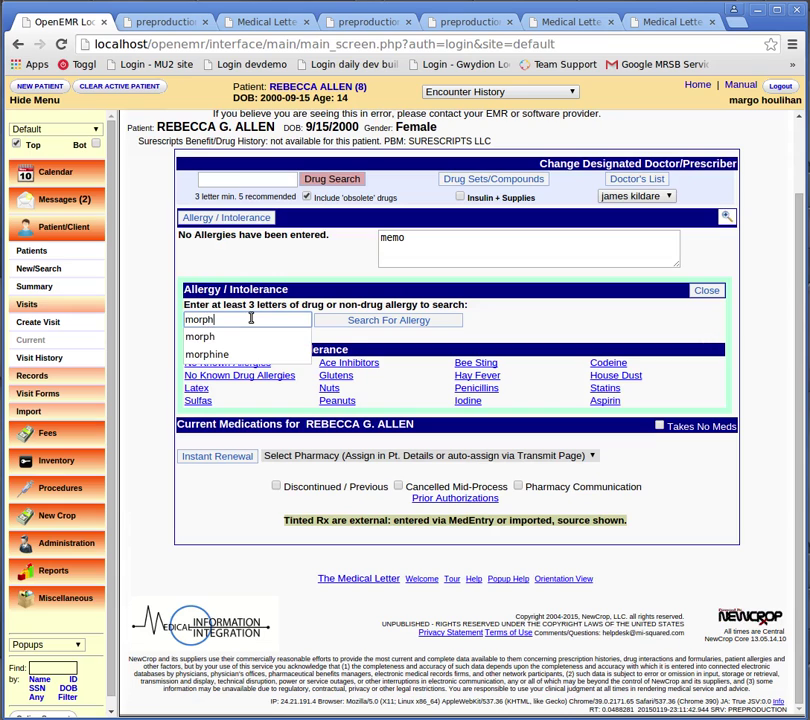
{"action": "left_click", "coordinate": [367, 321]}
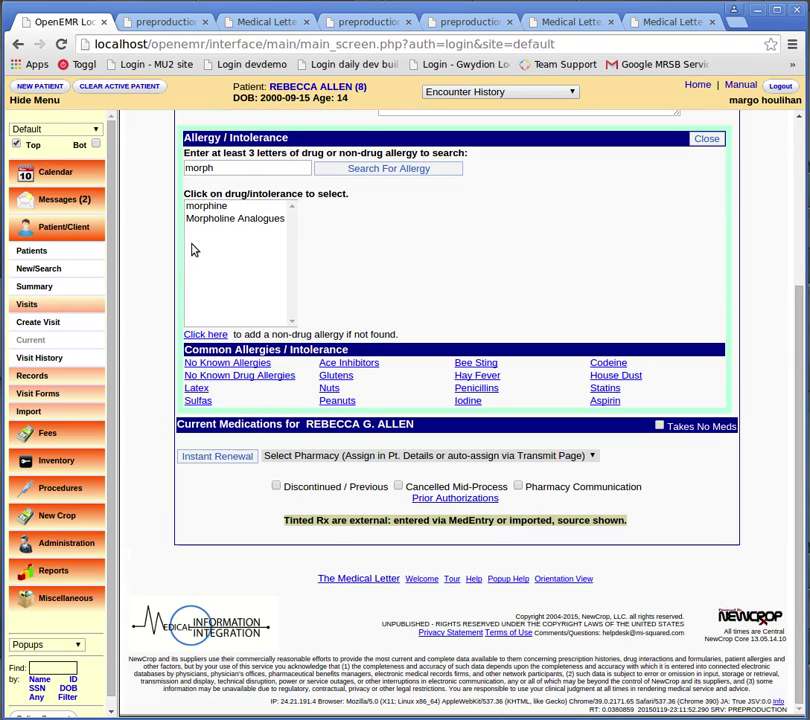
{"action": "left_click", "coordinate": [212, 206]}
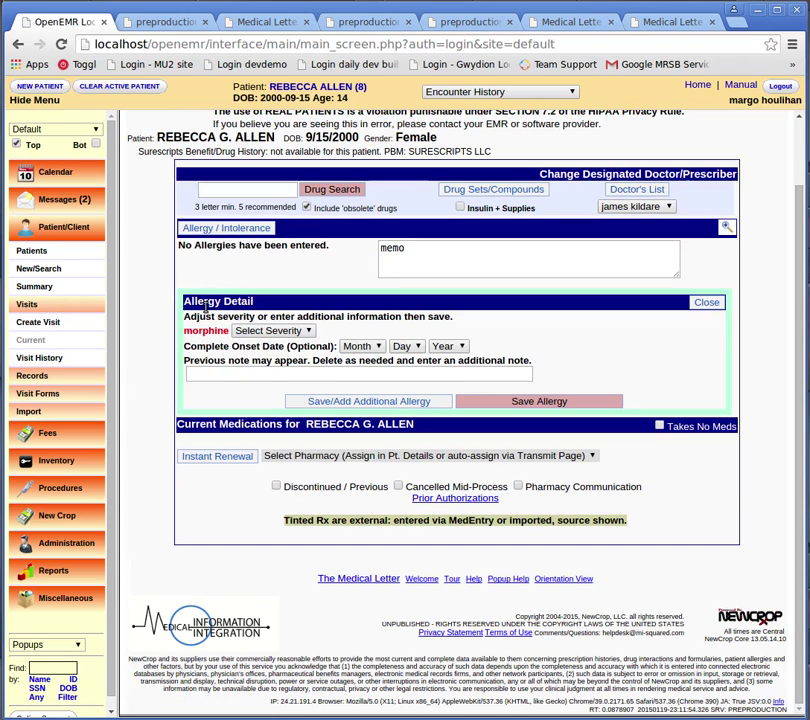
Set the morphine allergy's severity to Moderate and save the allergy without a note
{"action": "left_click", "coordinate": [309, 335]}
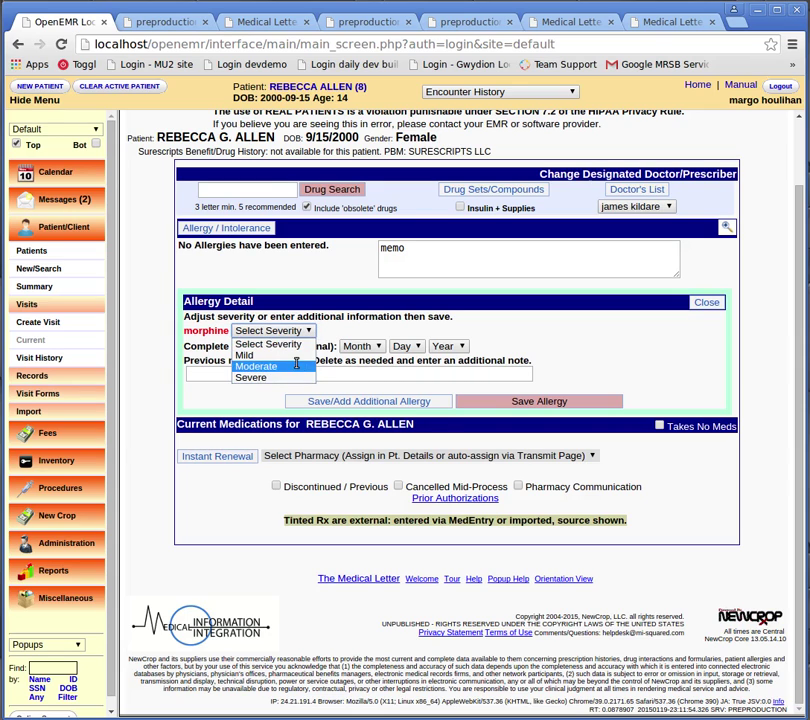
{"action": "left_click", "coordinate": [292, 366]}
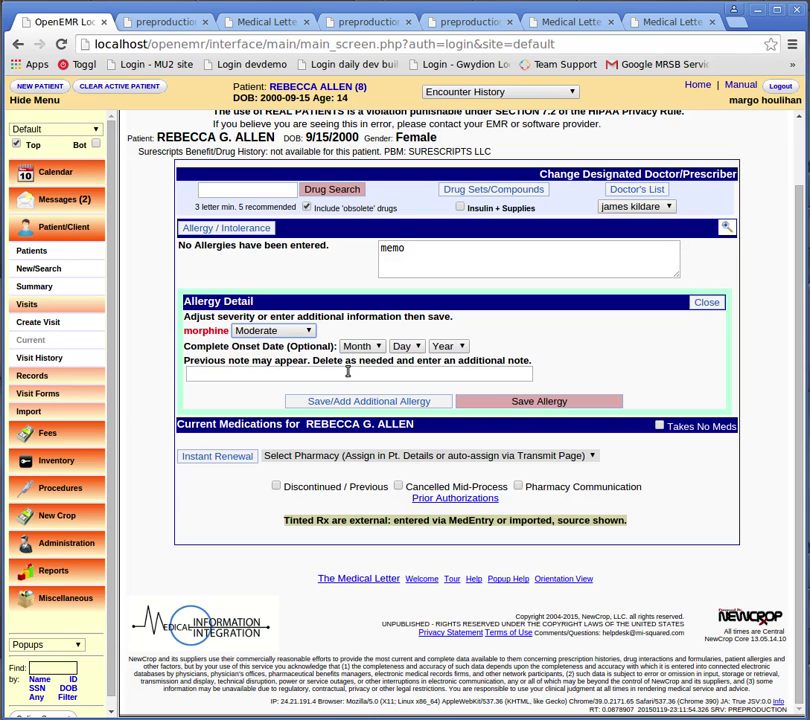
{"action": "left_click", "coordinate": [404, 371]}
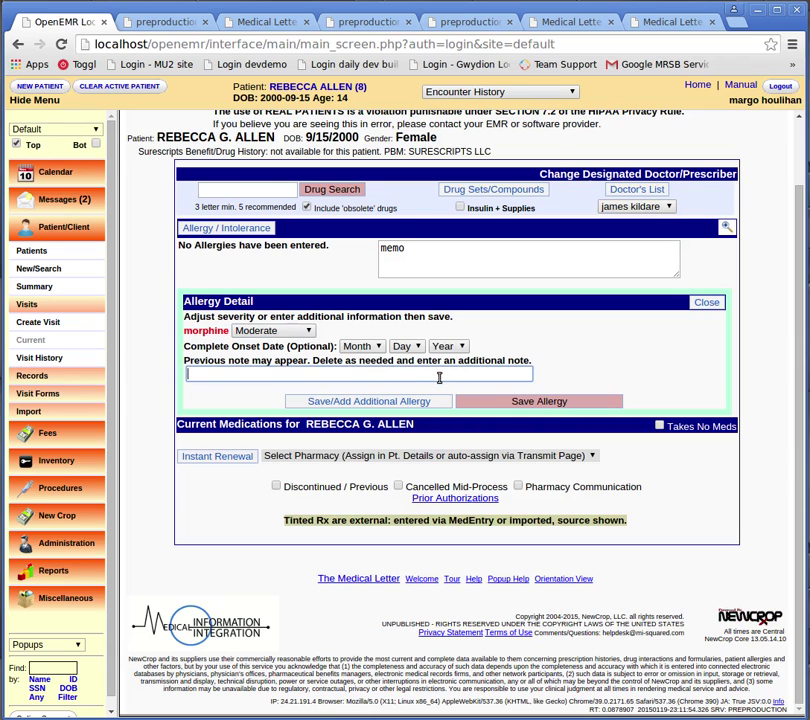
{"action": "left_click", "coordinate": [586, 408]}
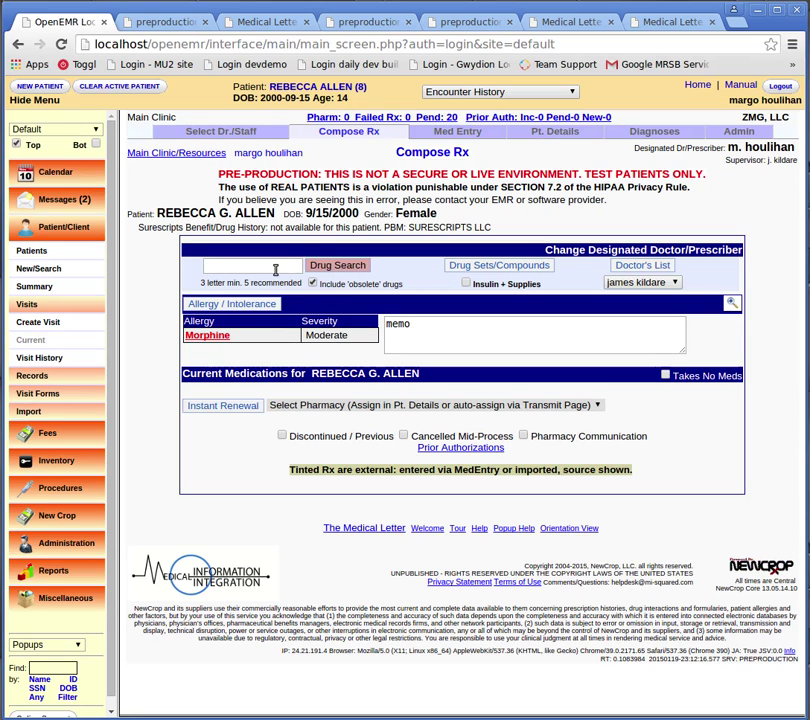
Search the drug database for "codei" on the Compose Rx page
{"action": "left_click", "coordinate": [274, 267]}
{"action": "type", "text": "co"}
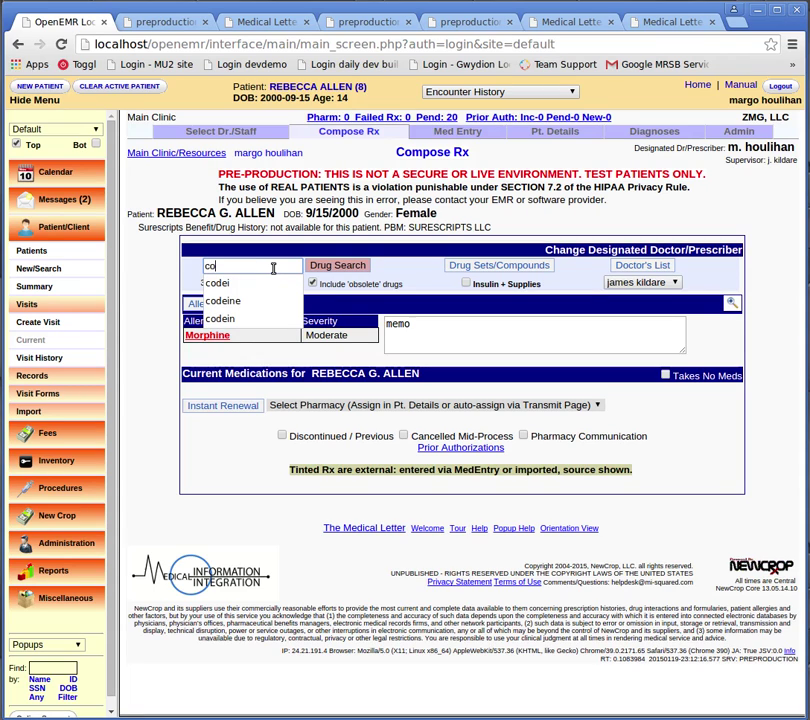
{"action": "type", "text": "dei"}
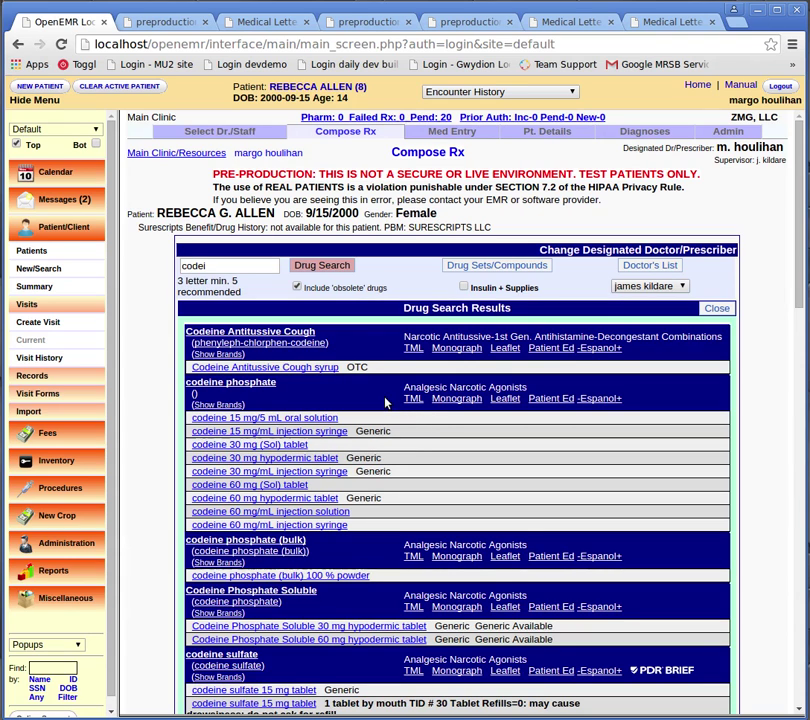
View the TML reference and the monograph for codeine phosphate, returning to the drug search results after each
{"action": "scroll", "coordinate": [386, 402], "scroll_direction": "down", "scroll_amount": 1}
{"action": "scroll", "coordinate": [385, 396], "scroll_direction": "down", "scroll_amount": 2}
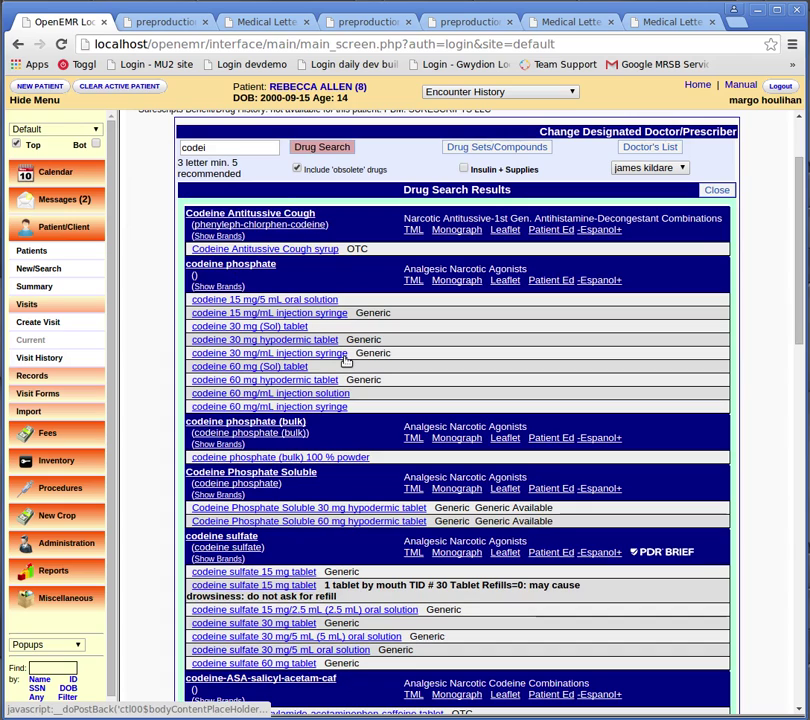
{"action": "left_click", "coordinate": [412, 281]}
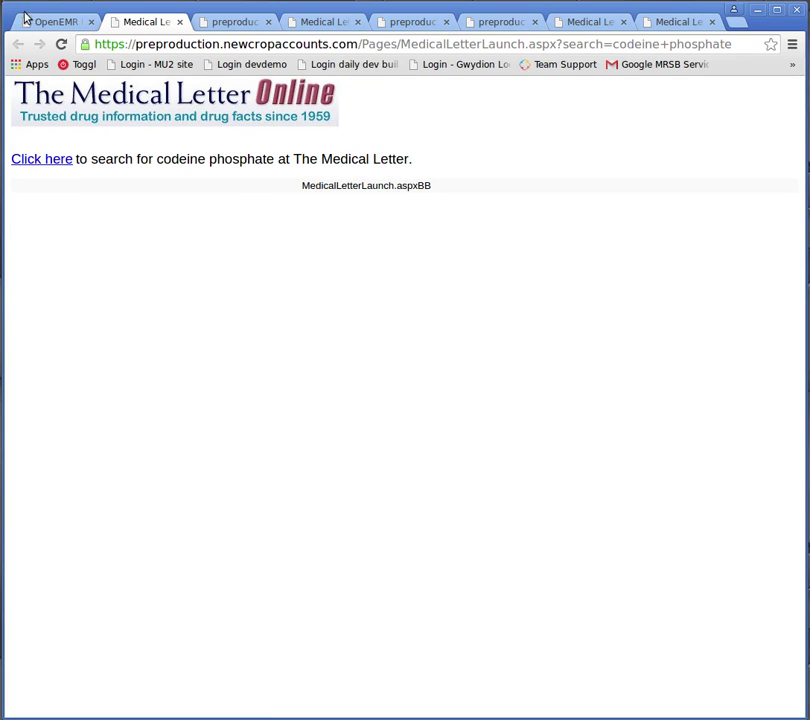
{"action": "left_click", "coordinate": [32, 16]}
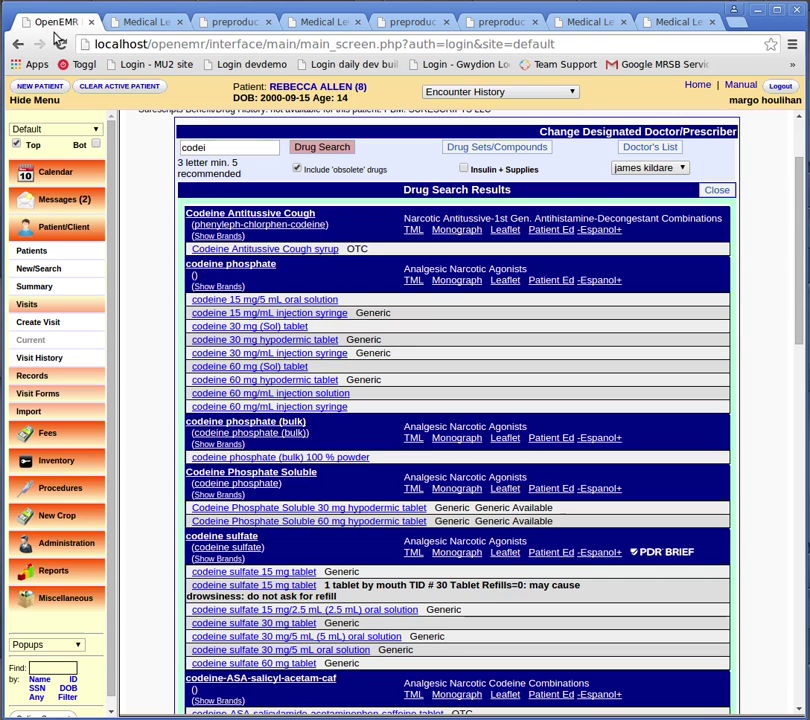
{"action": "left_click", "coordinate": [456, 282]}
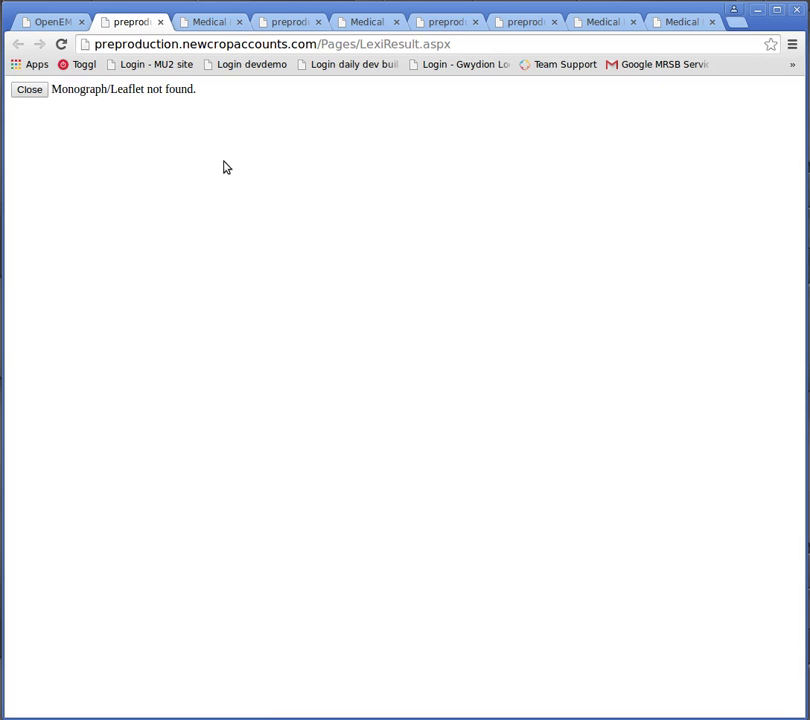
{"action": "left_click", "coordinate": [48, 27]}
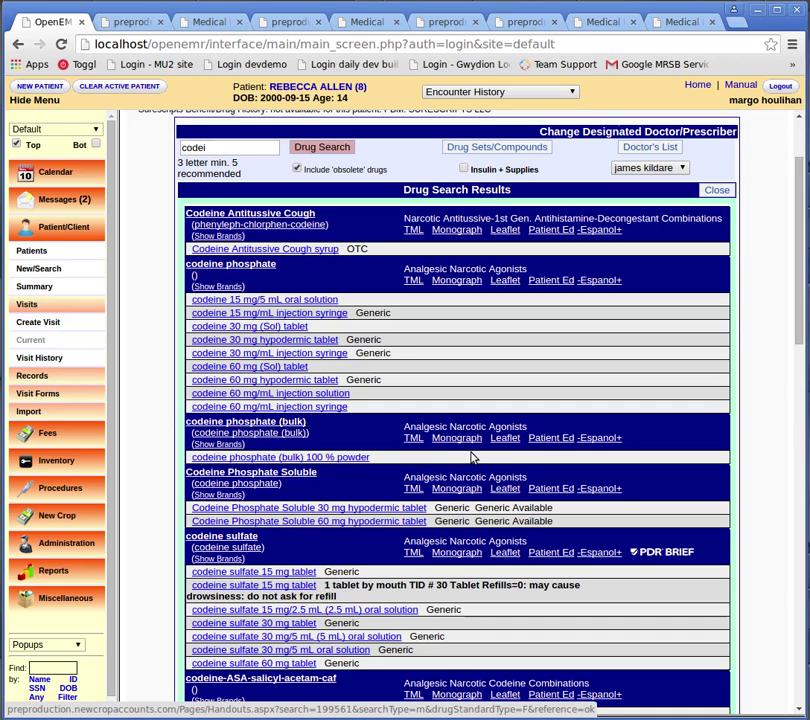
Choose the codeine sulfate 30 mg tablet, repeating the "codei" search if needed, and close the drug review
{"action": "scroll", "coordinate": [473, 457], "scroll_direction": "down", "scroll_amount": 3}
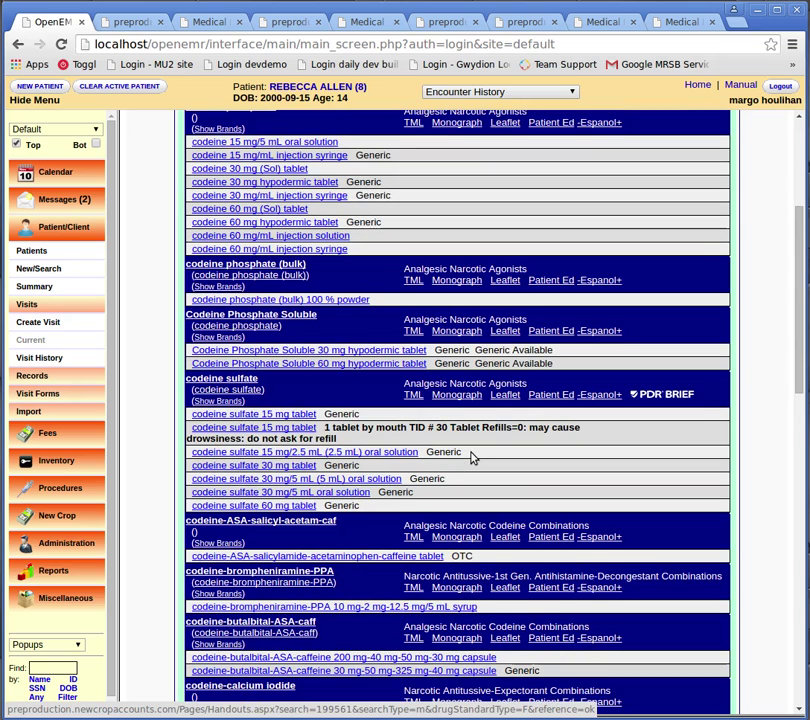
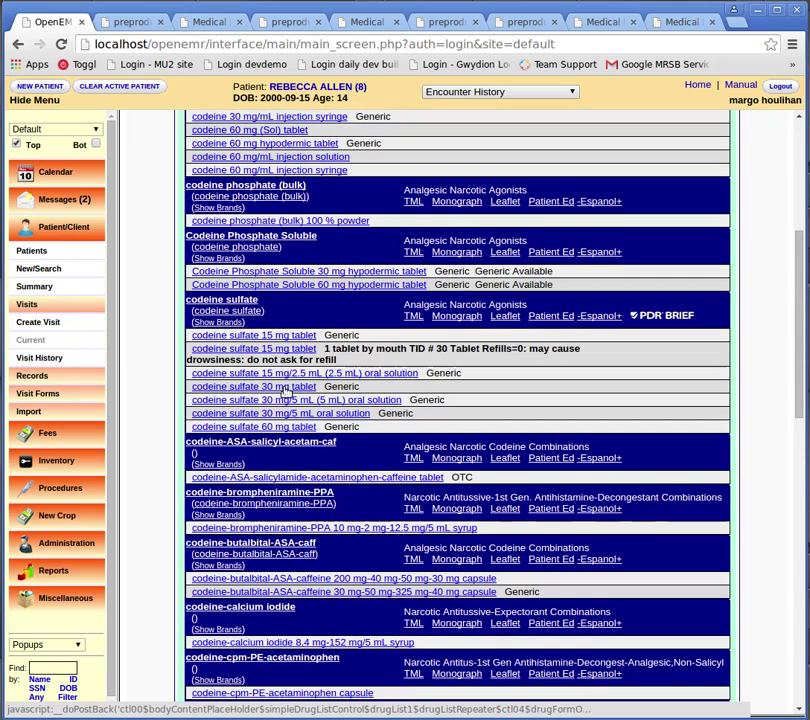
{"action": "left_click", "coordinate": [243, 389]}
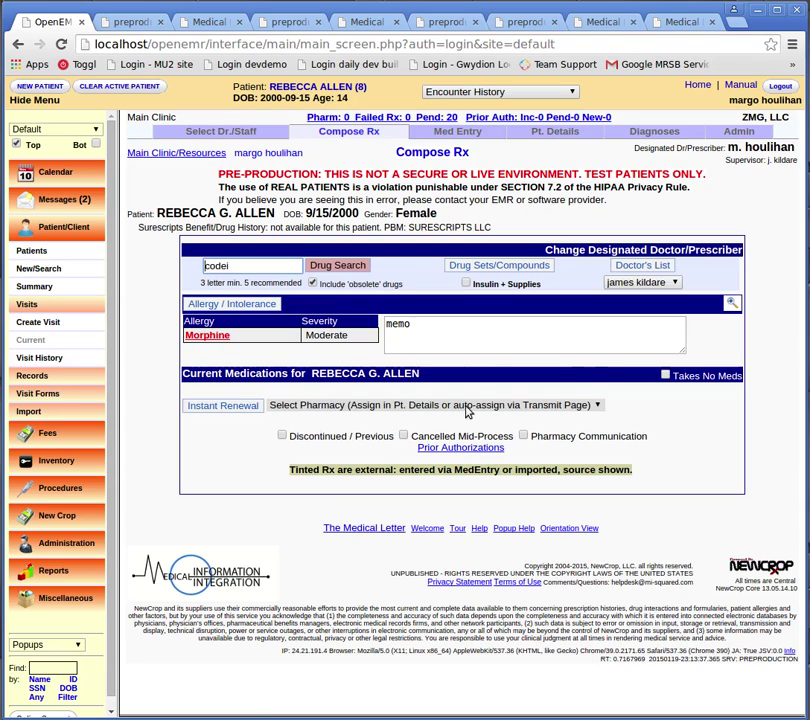
{"action": "left_click", "coordinate": [352, 267]}
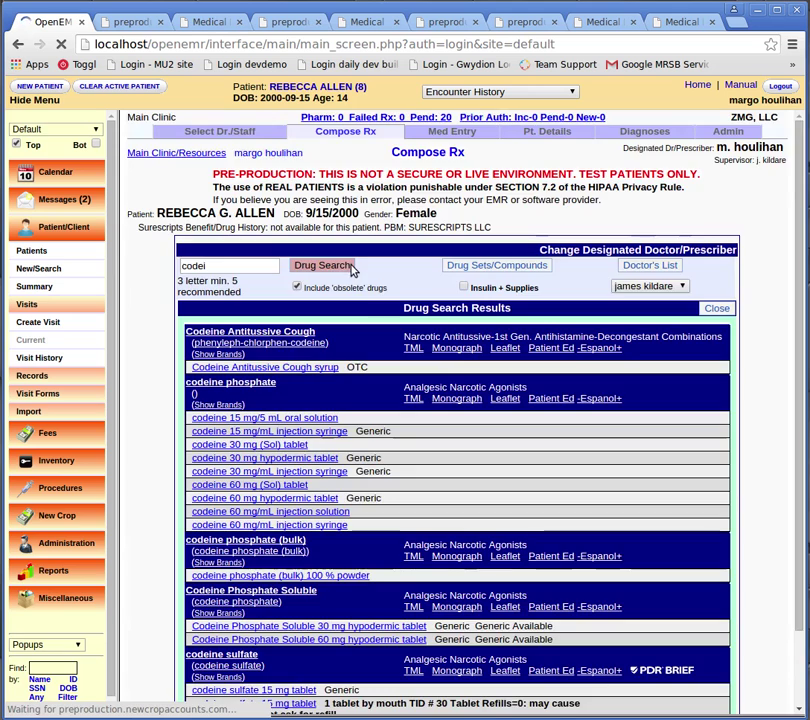
{"action": "scroll", "coordinate": [450, 370], "scroll_direction": "down", "scroll_amount": 4}
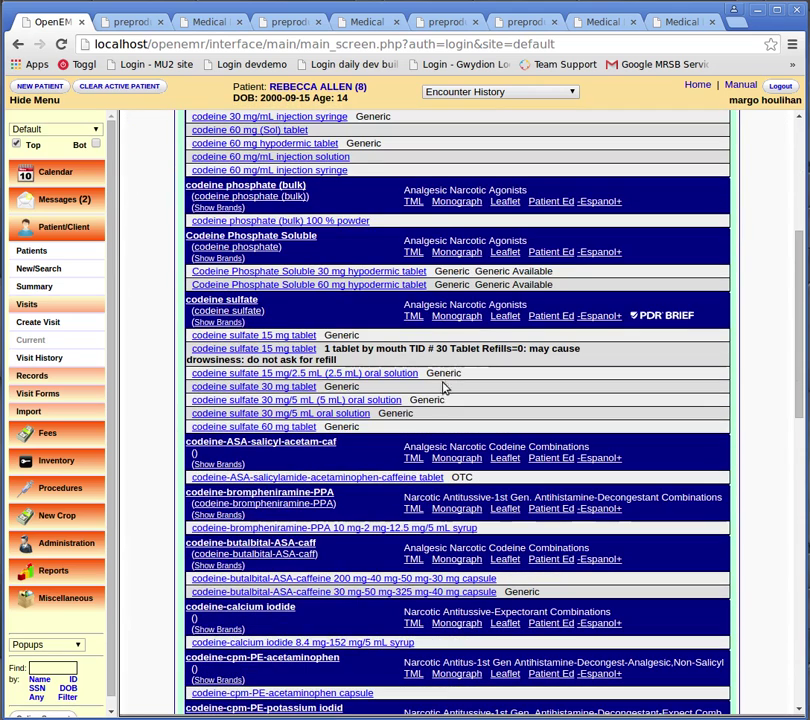
{"action": "left_click", "coordinate": [308, 387]}
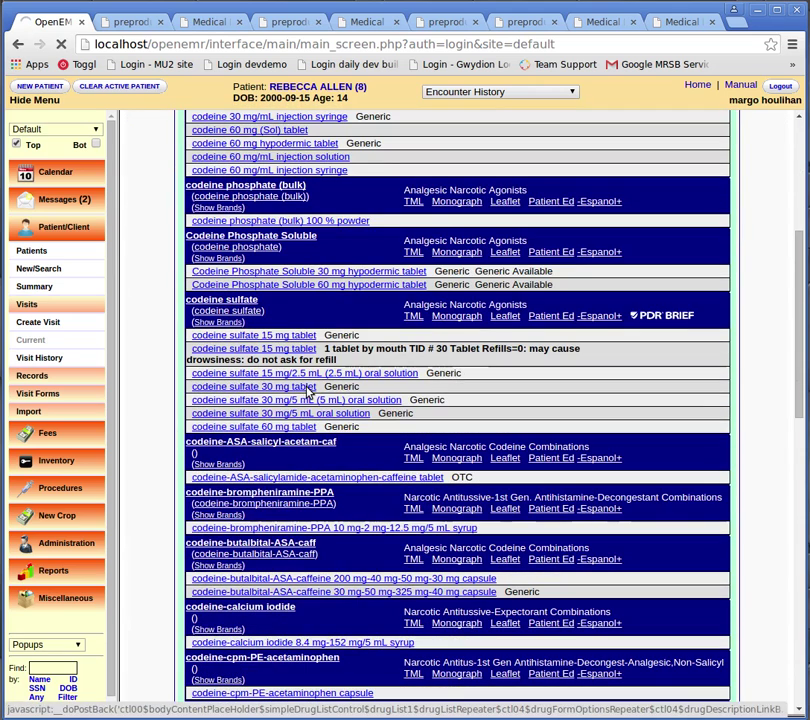
{"action": "scroll", "coordinate": [330, 330], "scroll_direction": "down", "scroll_amount": 5}
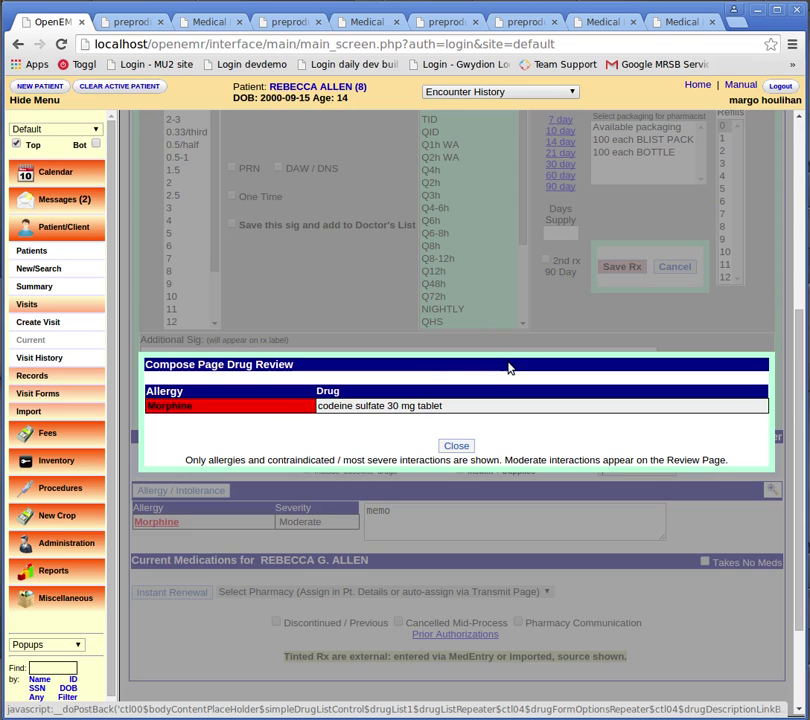
{"action": "left_click", "coordinate": [456, 446]}
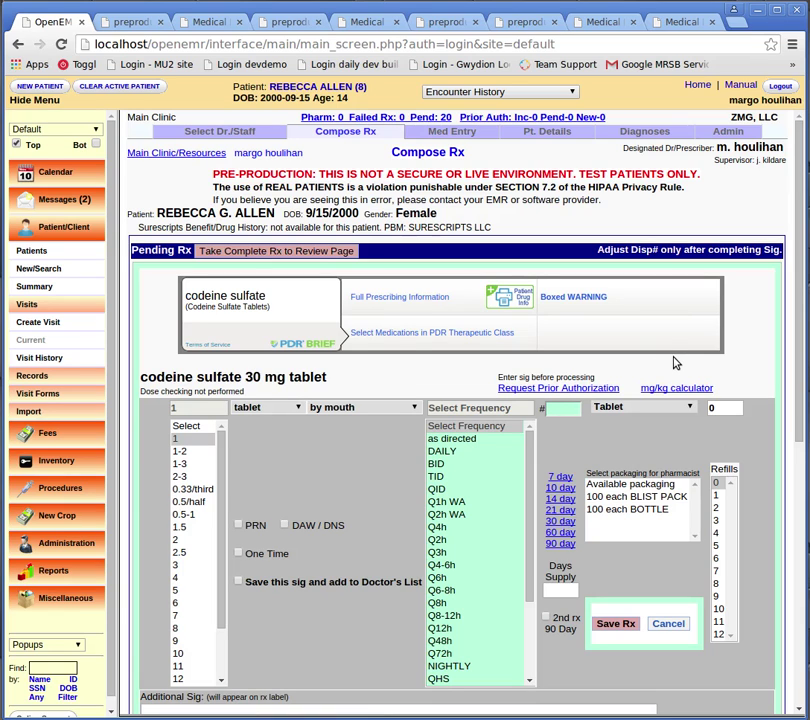
Set the codeine sulfate 30 mg sig to 1 tablet TID, PRN, for a 7 day supply, and save the prescription
{"action": "scroll", "coordinate": [675, 363], "scroll_direction": "down", "scroll_amount": 2}
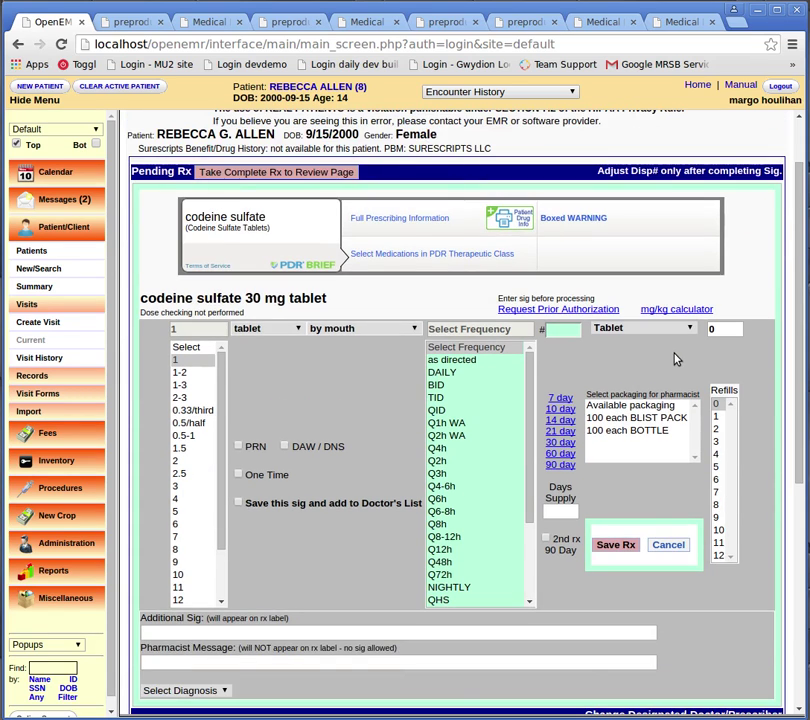
{"action": "scroll", "coordinate": [675, 362], "scroll_direction": "down", "scroll_amount": 1}
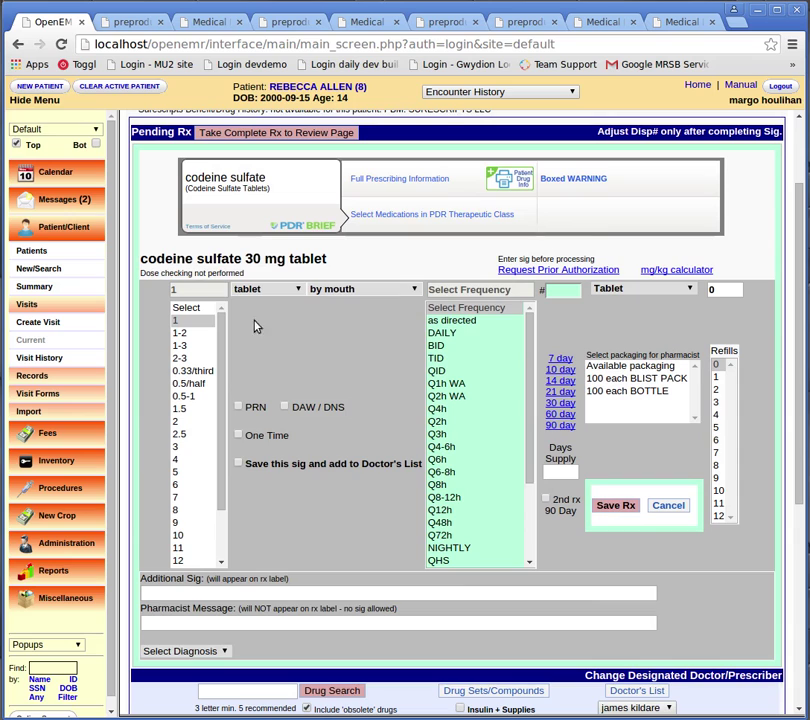
{"action": "left_click", "coordinate": [191, 322]}
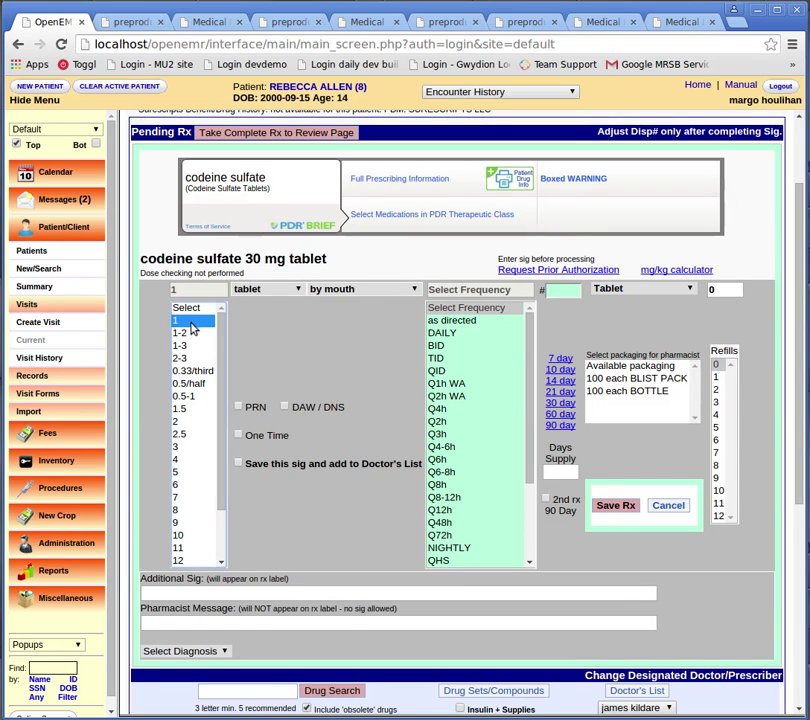
{"action": "left_click", "coordinate": [240, 411]}
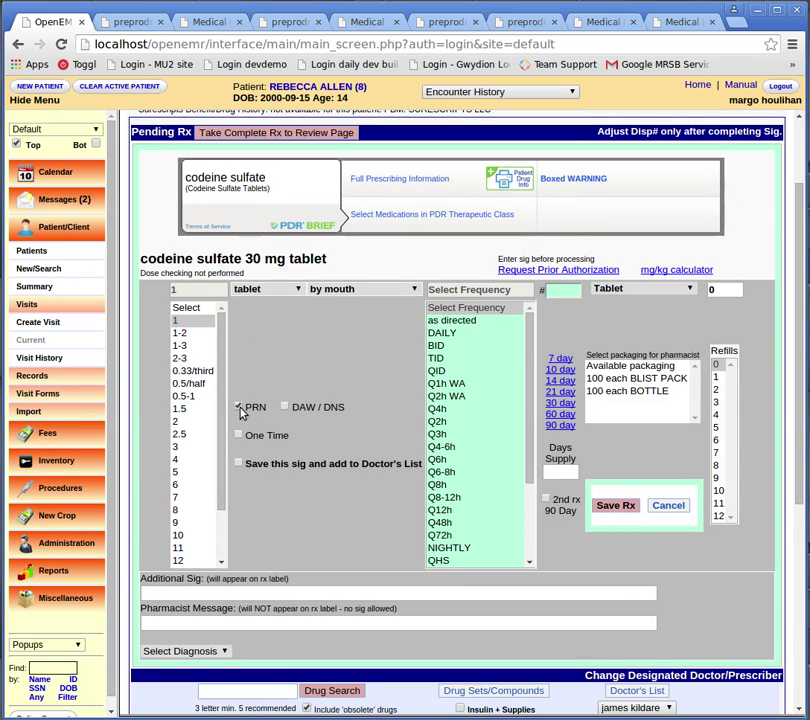
{"action": "left_click", "coordinate": [441, 362]}
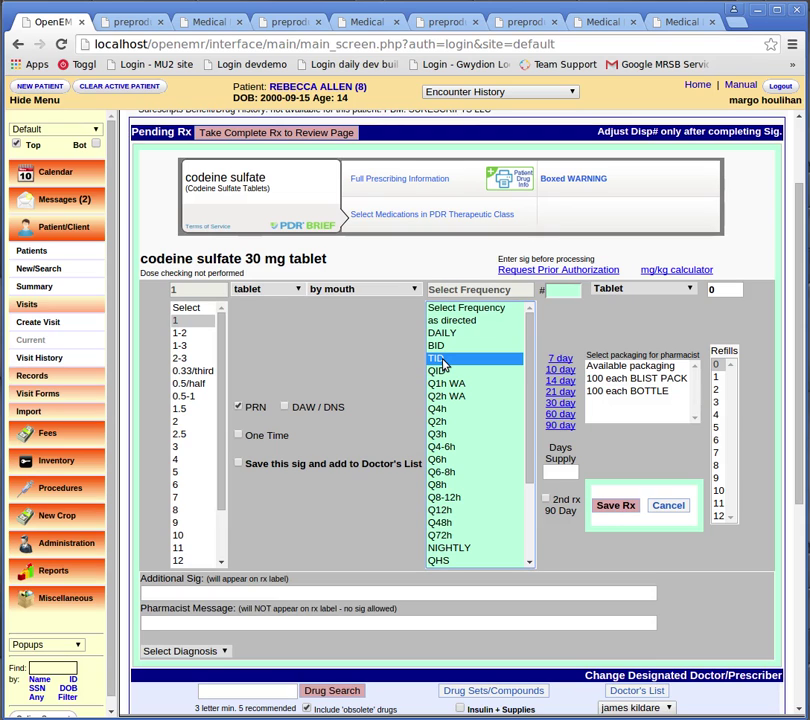
{"action": "left_click", "coordinate": [553, 359]}
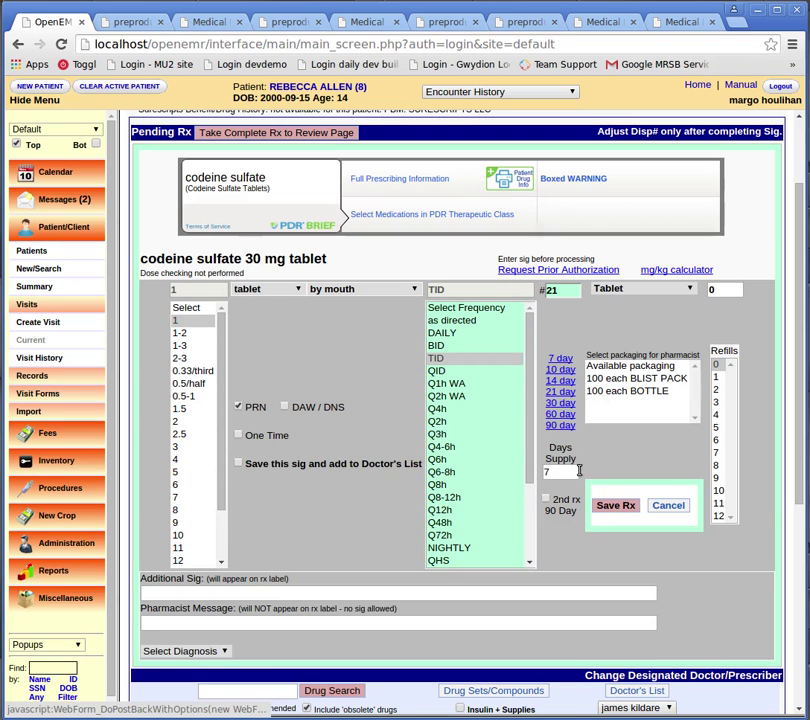
{"action": "left_click", "coordinate": [616, 506]}
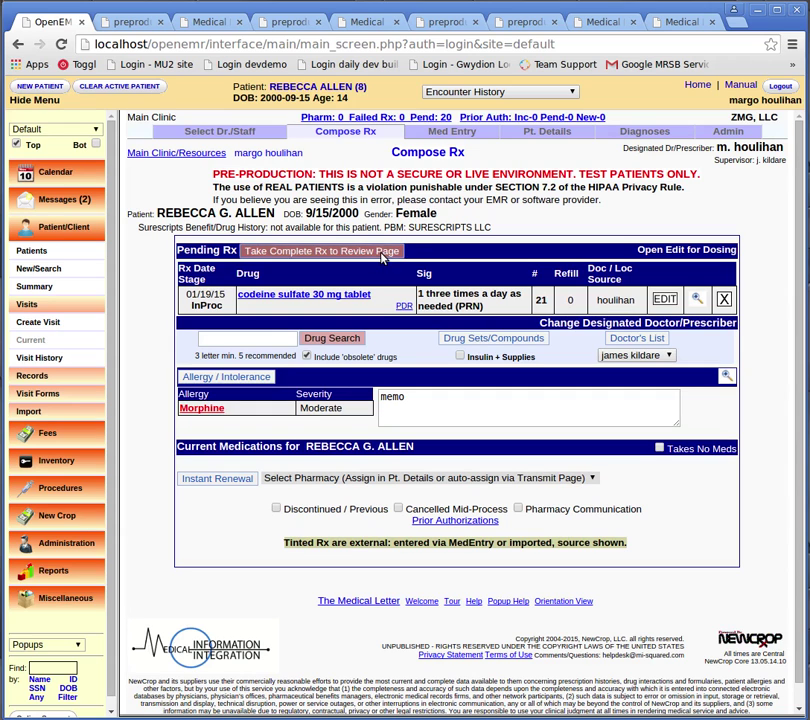
Take the completed prescription to the review page and examine the summary of drug, allergy, disease and precaution checks
{"action": "left_click", "coordinate": [381, 256]}
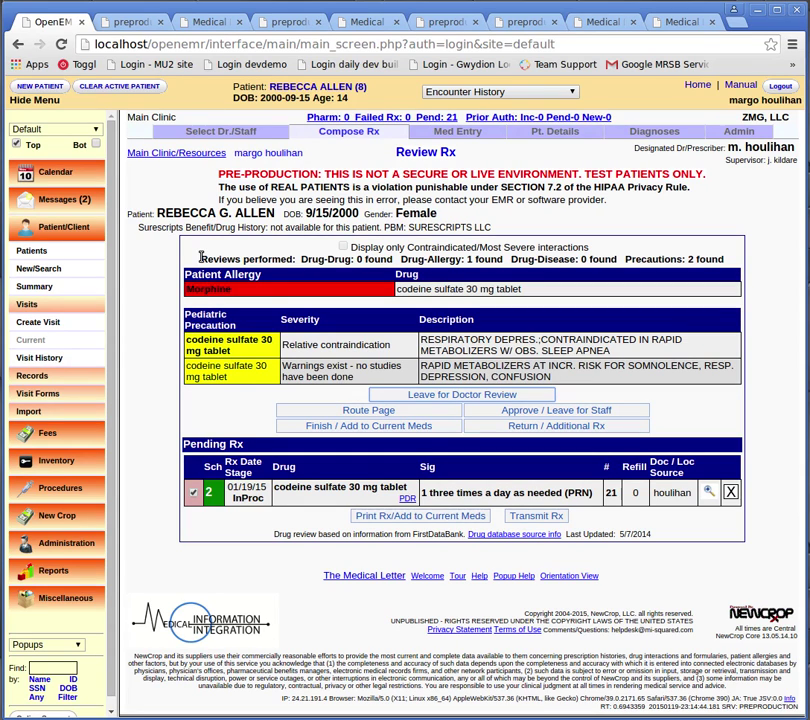
{"action": "left_click_drag", "start_coordinate": [201, 258], "coordinate": [728, 266]}
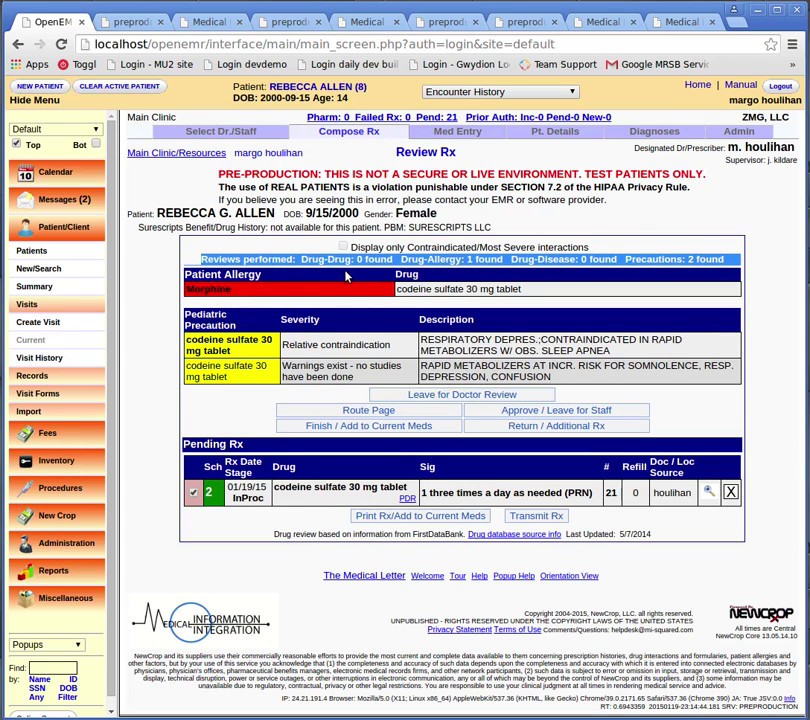
{"action": "left_click", "coordinate": [676, 256]}
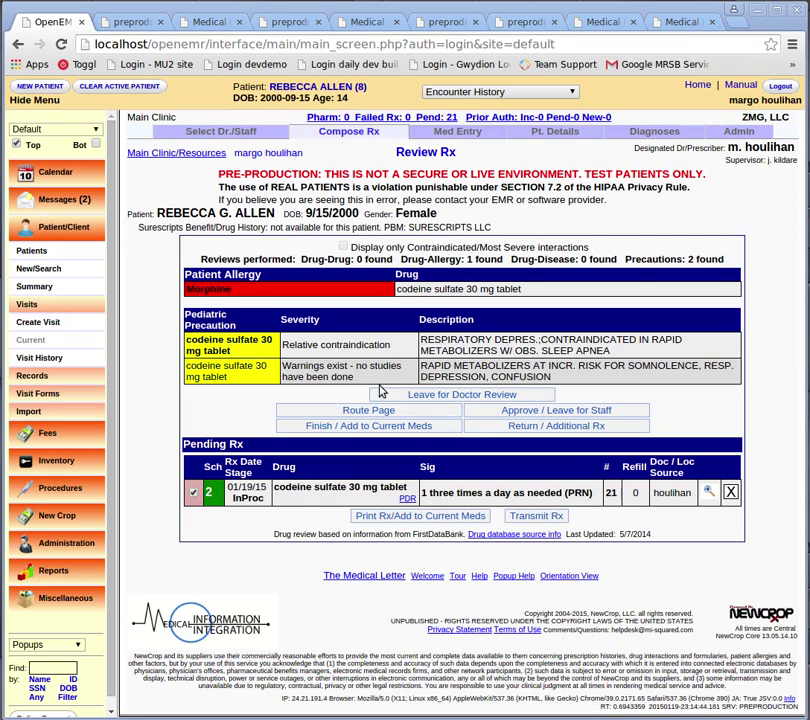
{"action": "left_click", "coordinate": [376, 394]}
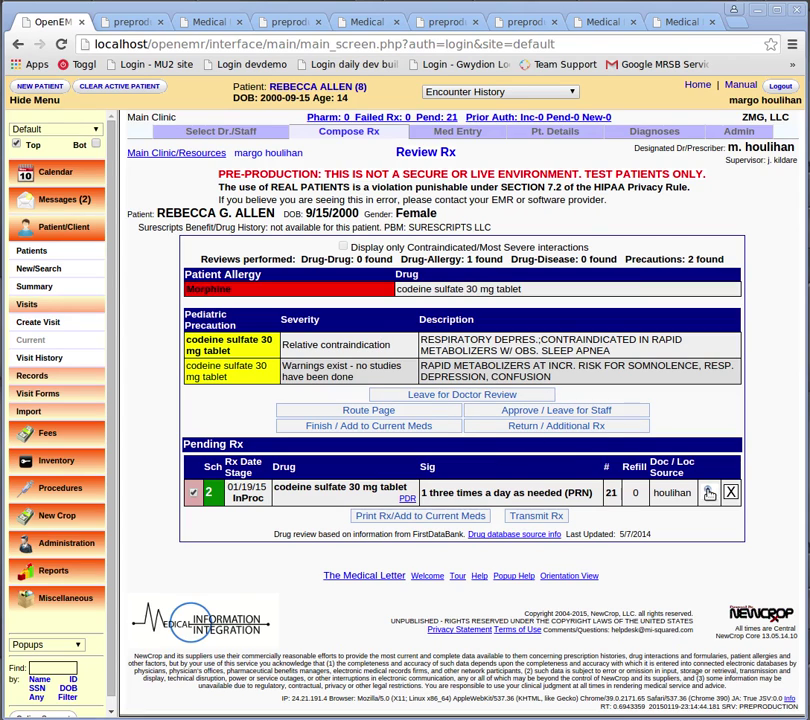
Choose the drug review override reason "Patient has taken combination without a problem", return to the review, and finish the prescription into current medications
{"action": "left_click", "coordinate": [708, 494]}
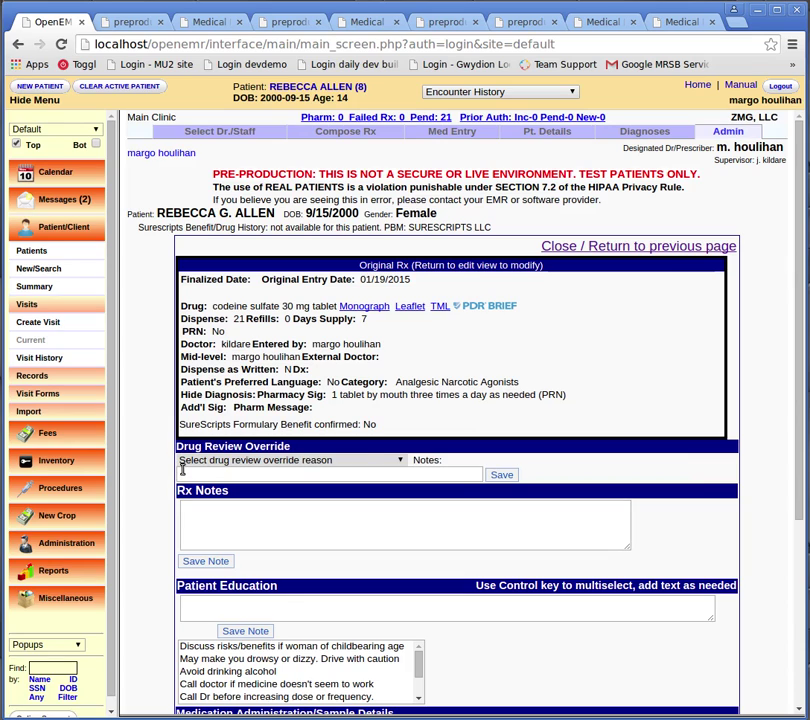
{"action": "left_click", "coordinate": [369, 462]}
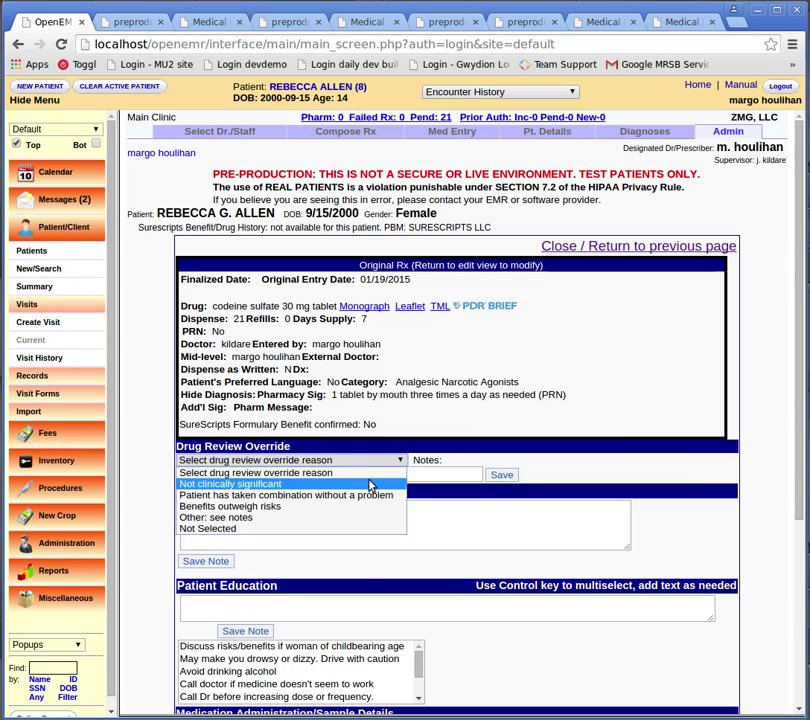
{"action": "left_click", "coordinate": [374, 500]}
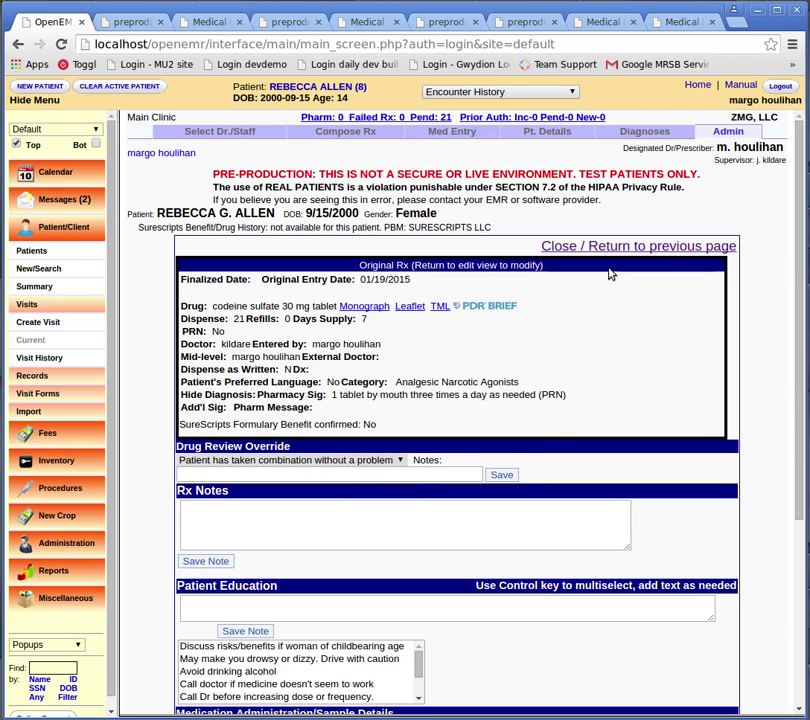
{"action": "left_click", "coordinate": [614, 250]}
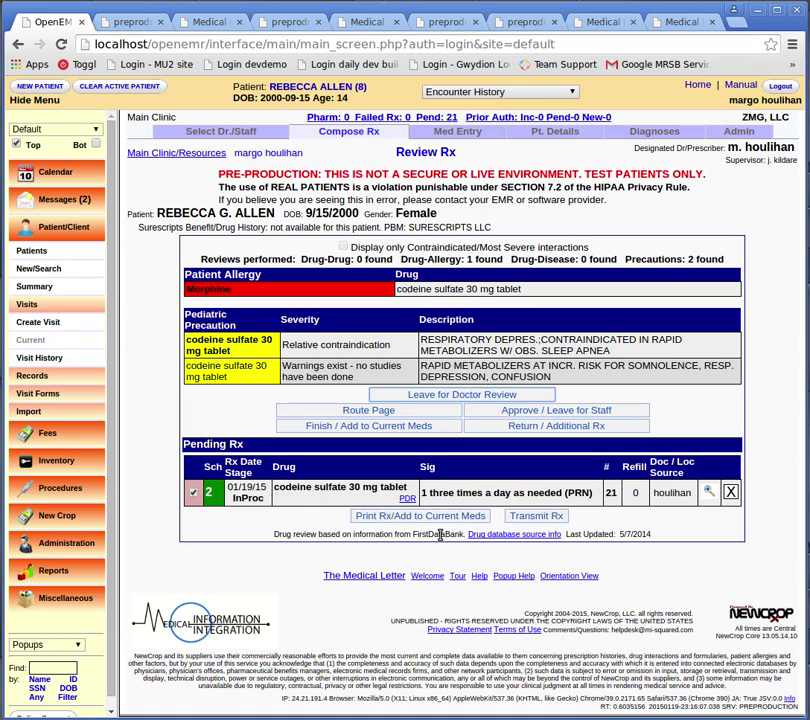
{"action": "left_click", "coordinate": [357, 428]}
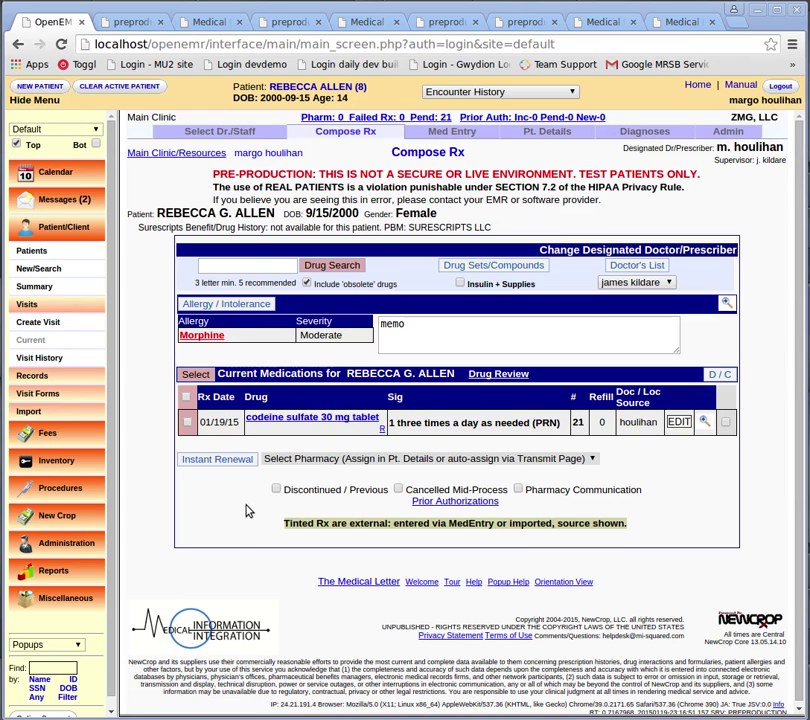
Discontinue the codeine sulfate 30 mg tablet in current medications and delete the patient's morphine allergy
{"action": "left_click", "coordinate": [726, 423]}
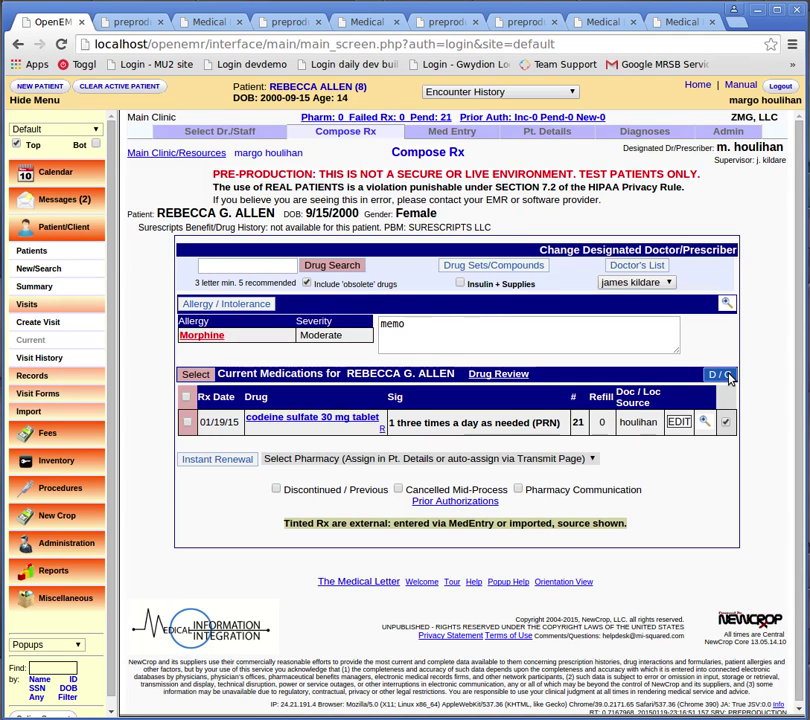
{"action": "left_click", "coordinate": [721, 375]}
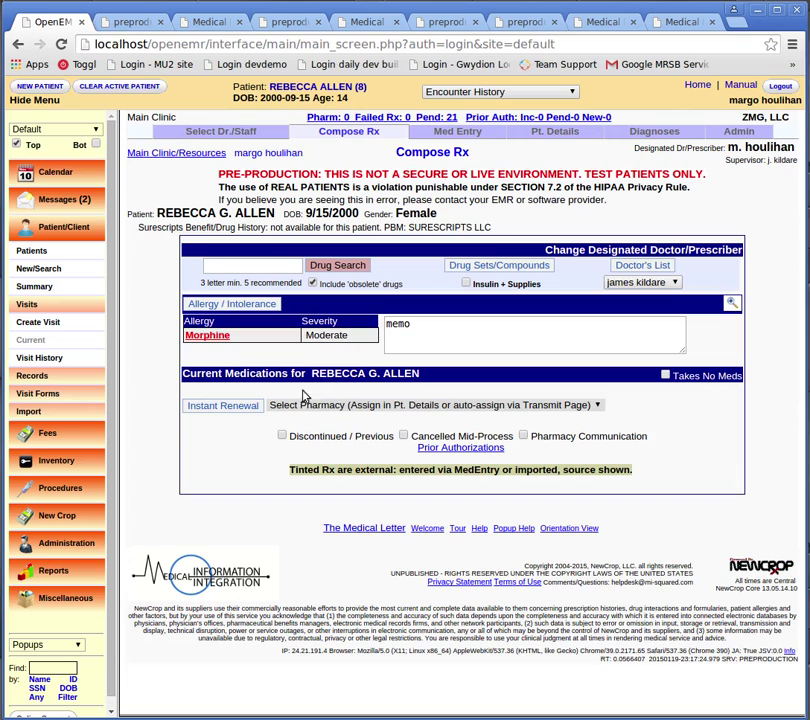
{"action": "left_click", "coordinate": [207, 337]}
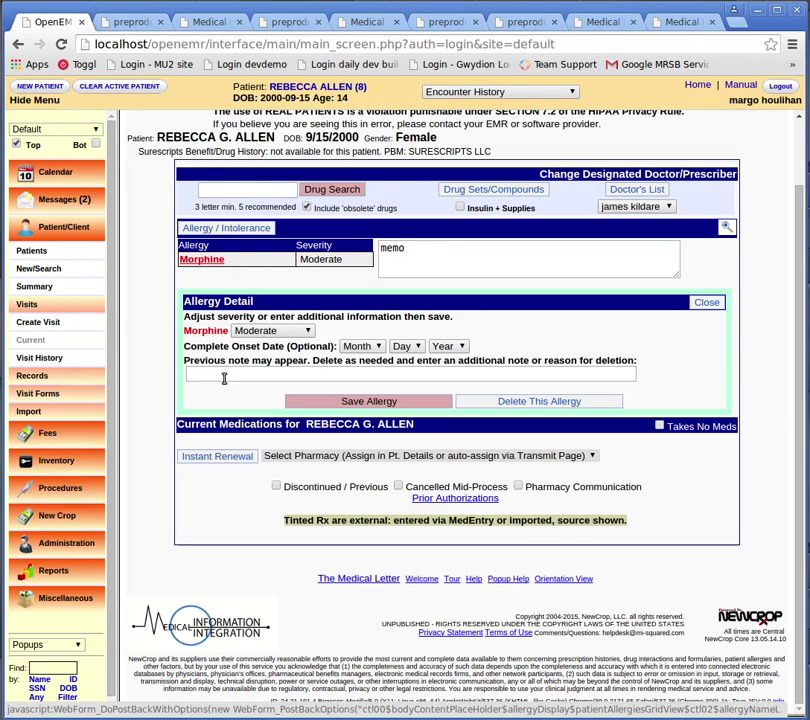
{"action": "left_click", "coordinate": [601, 405]}
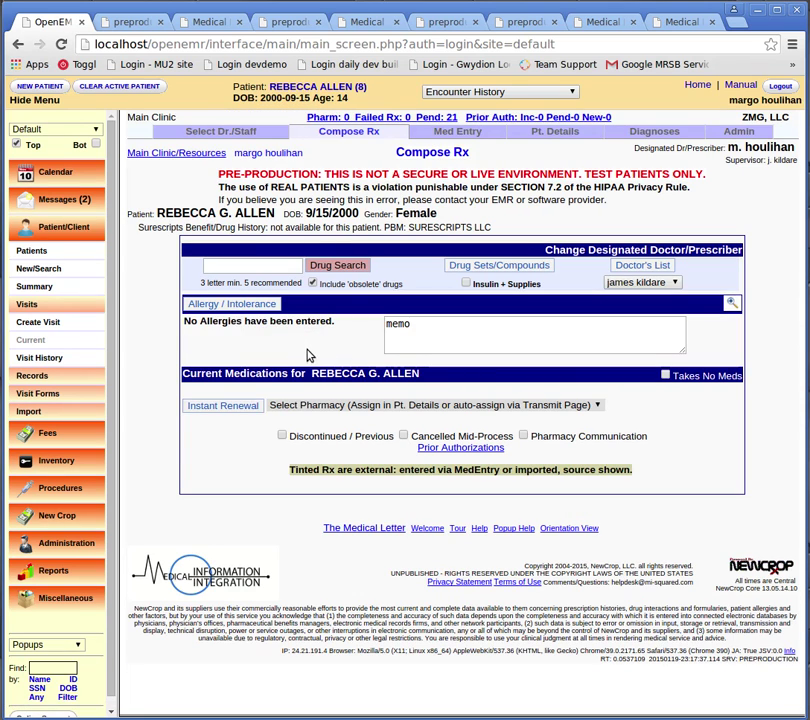
Return to the patient's summary in OpenEMR, dismiss the import message, and log out of the nurse's account
{"action": "left_click", "coordinate": [314, 90]}
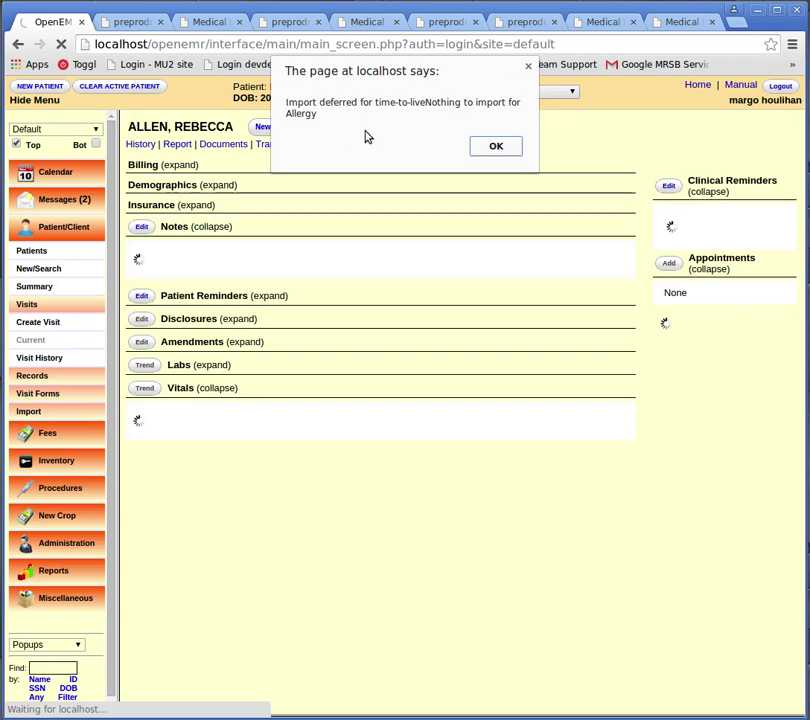
{"action": "left_click", "coordinate": [495, 150]}
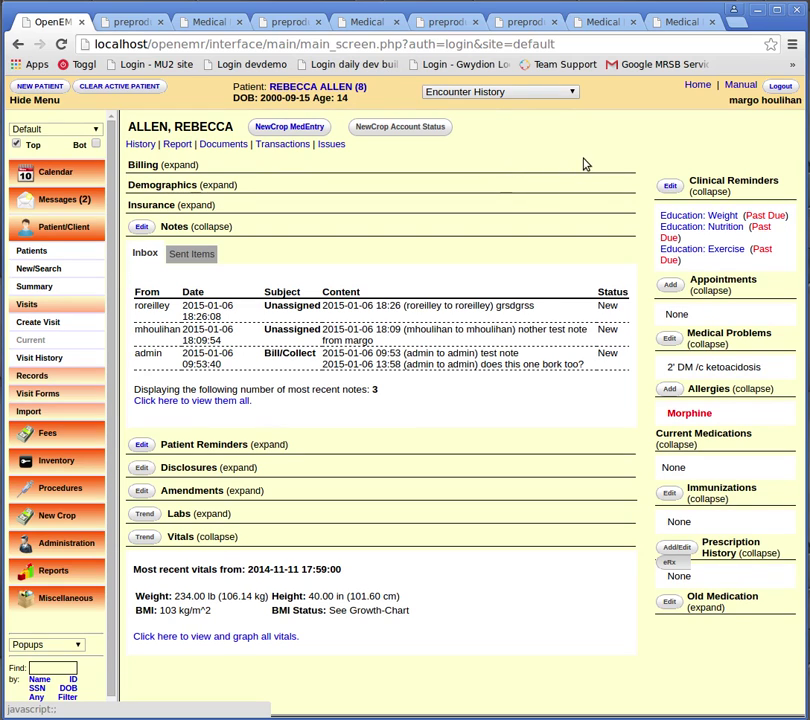
{"action": "left_click", "coordinate": [784, 87]}
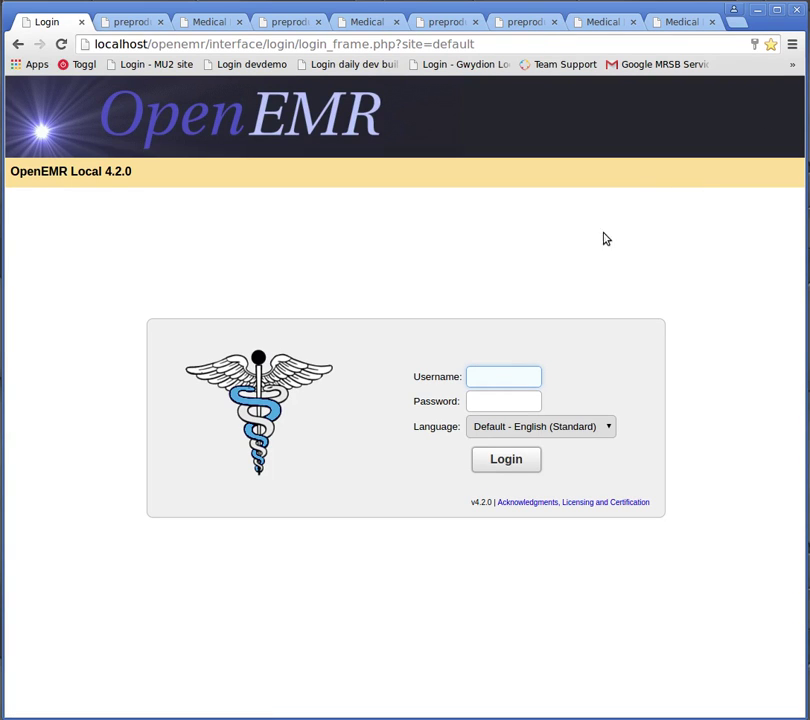